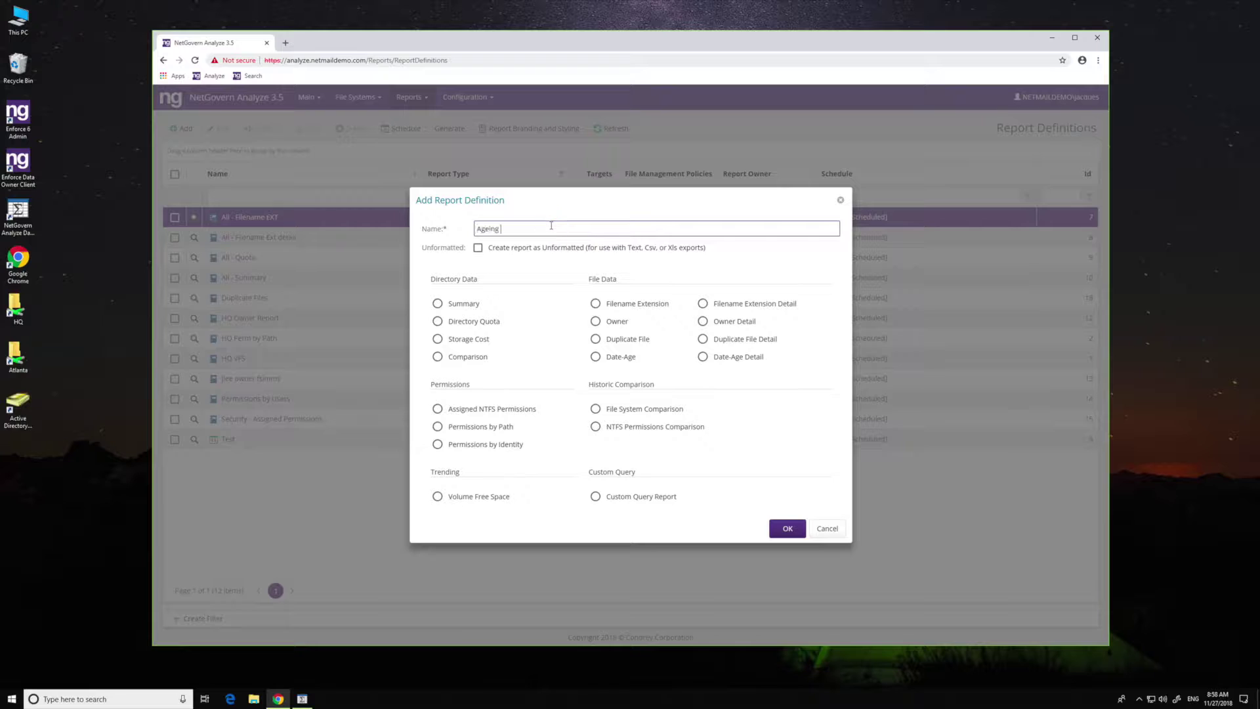
Create a Date-Age report definition named "Ageing Report - all files"
text(Report - all files)
click(595, 357)
click(787, 529)
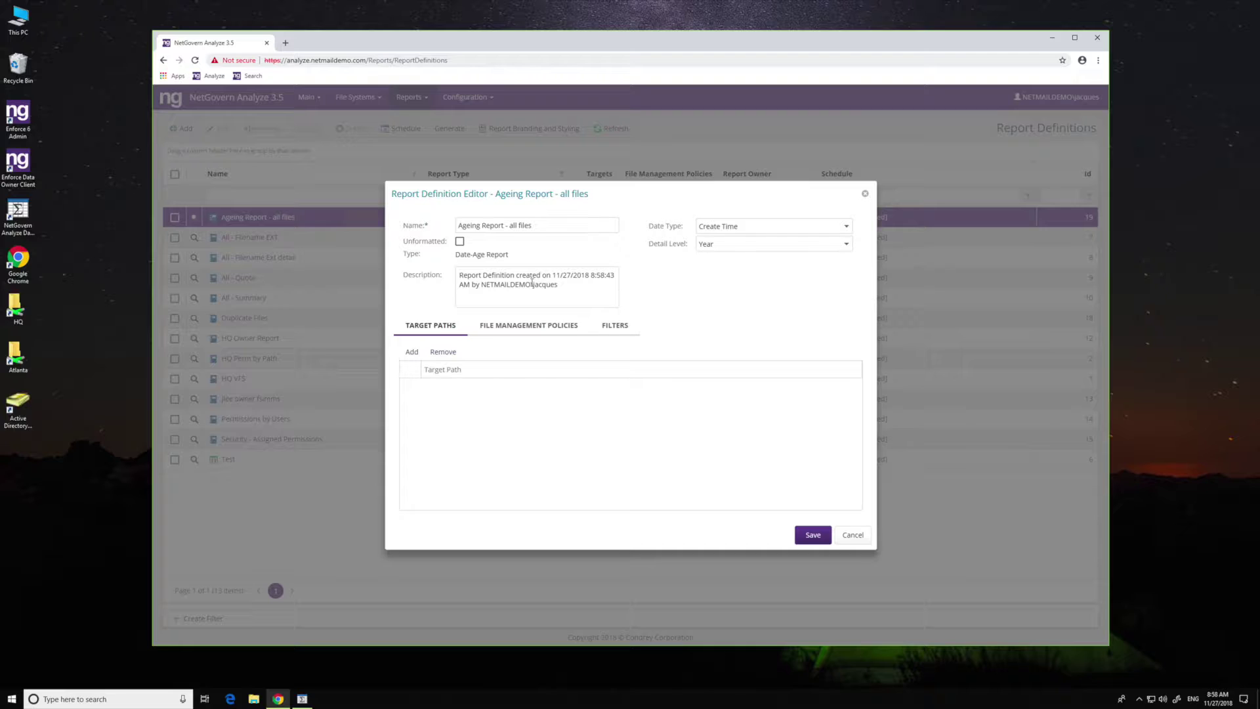
Set the report's date type to Access Time, keeping the detail level at Year
click(846, 227)
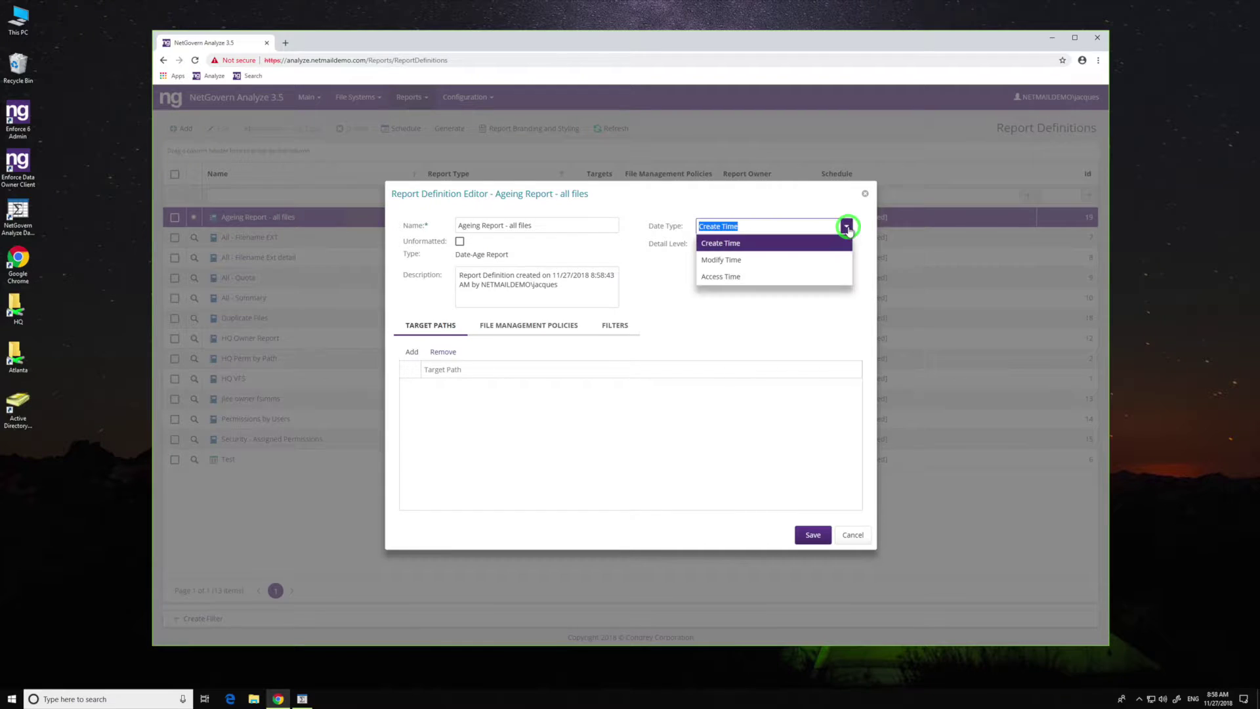
click(732, 279)
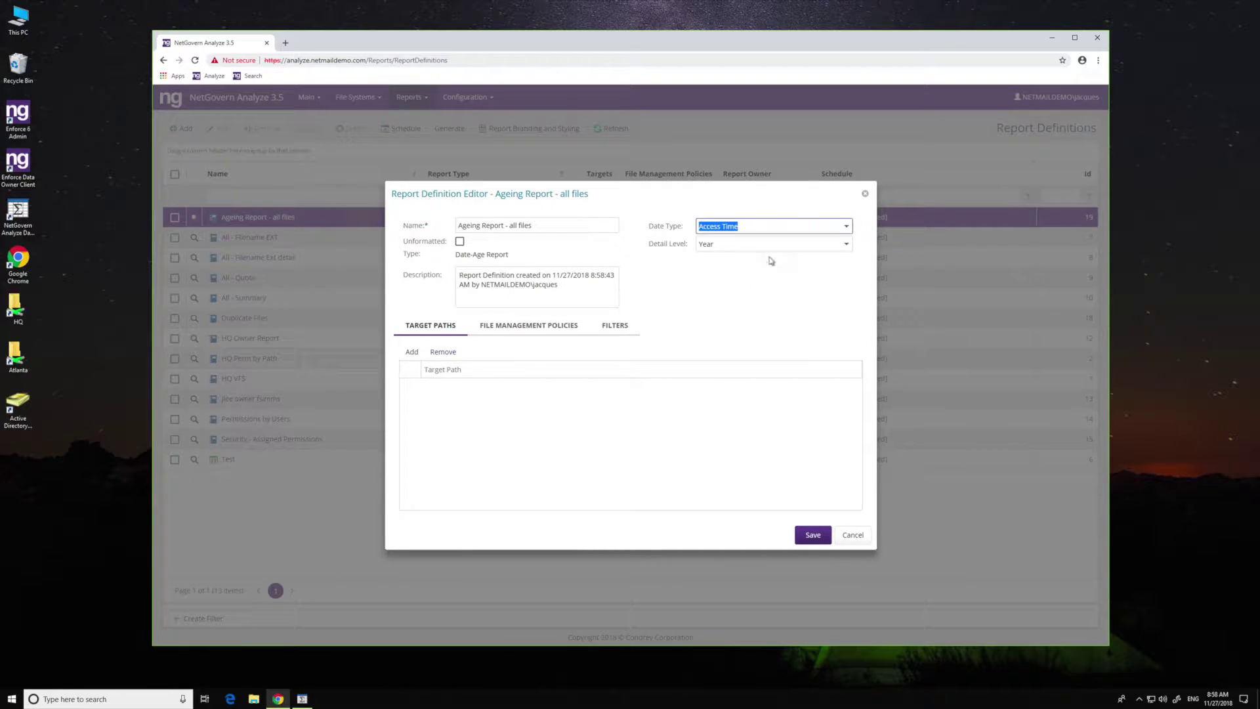
click(846, 245)
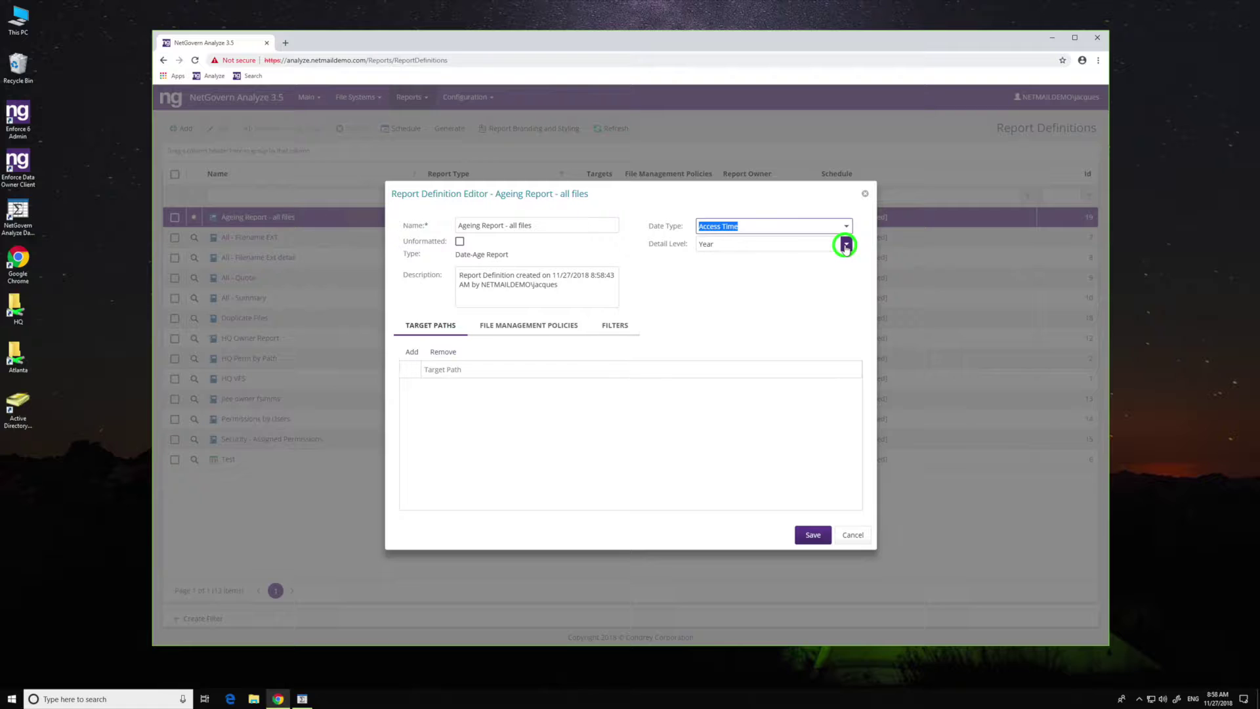
click(678, 278)
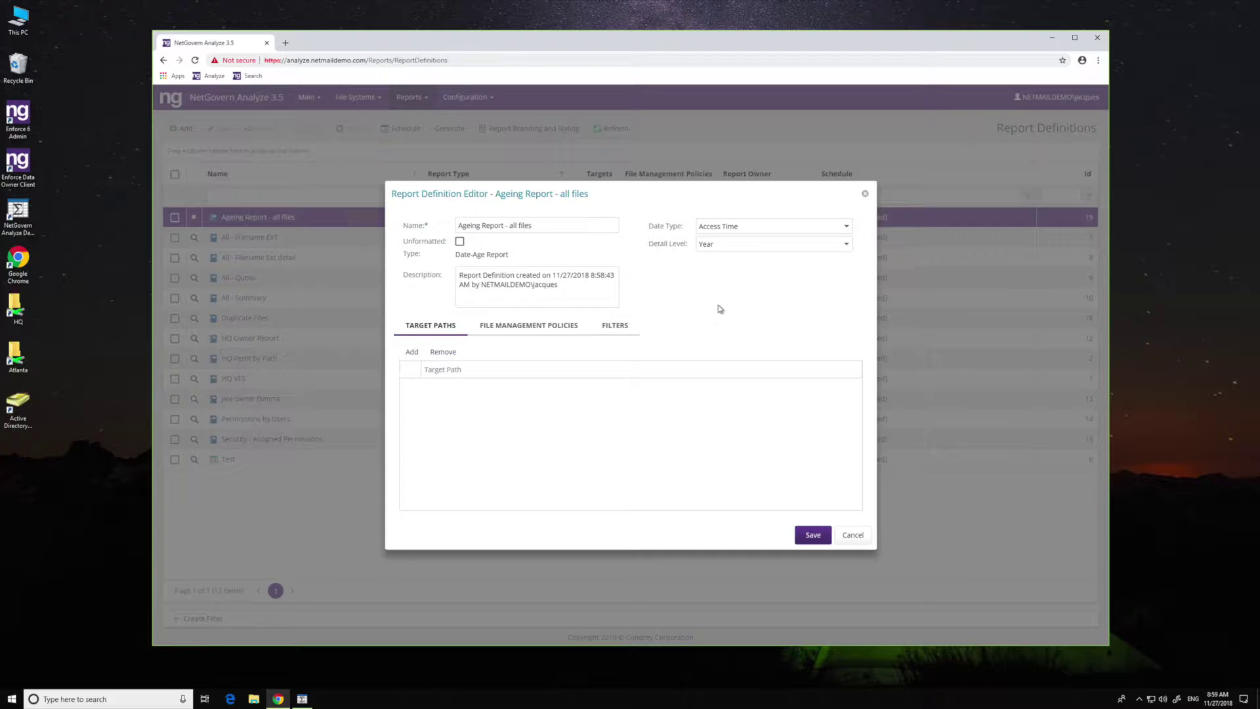
Add the Atlanta, HQ and Training shares on fs01.netmaildemo.com as target paths and save the report definition
click(413, 353)
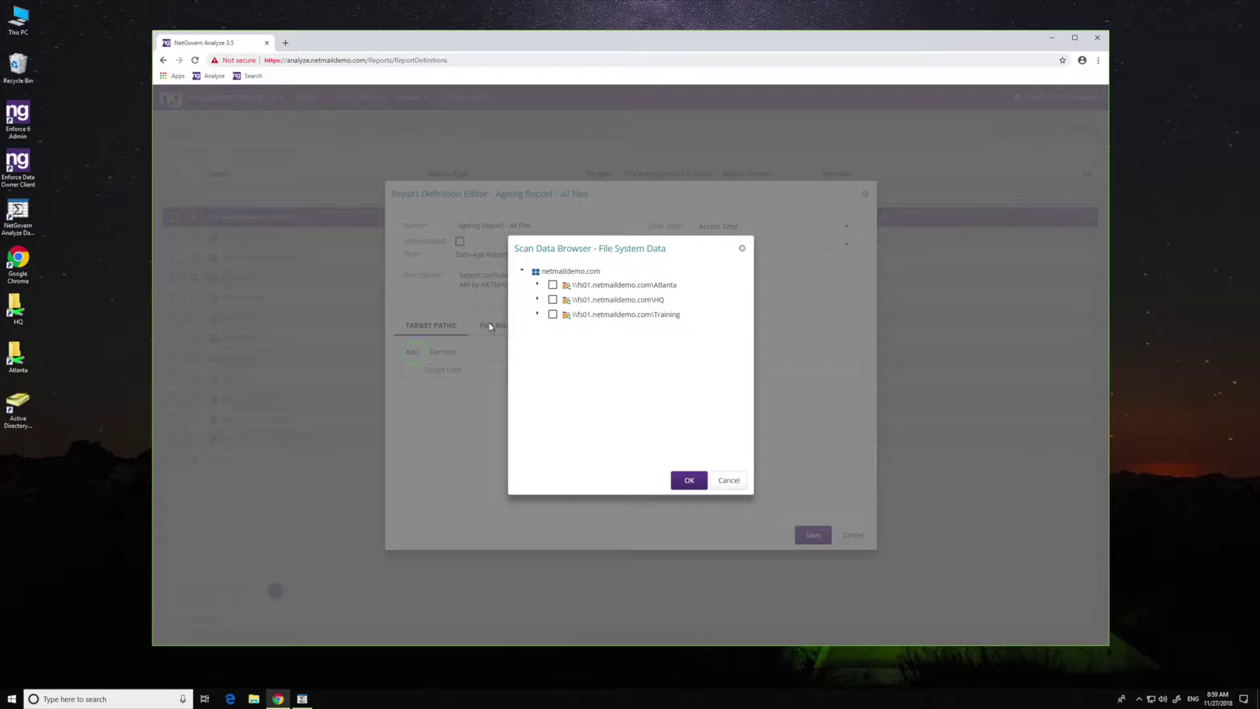
click(552, 285)
click(553, 300)
click(553, 314)
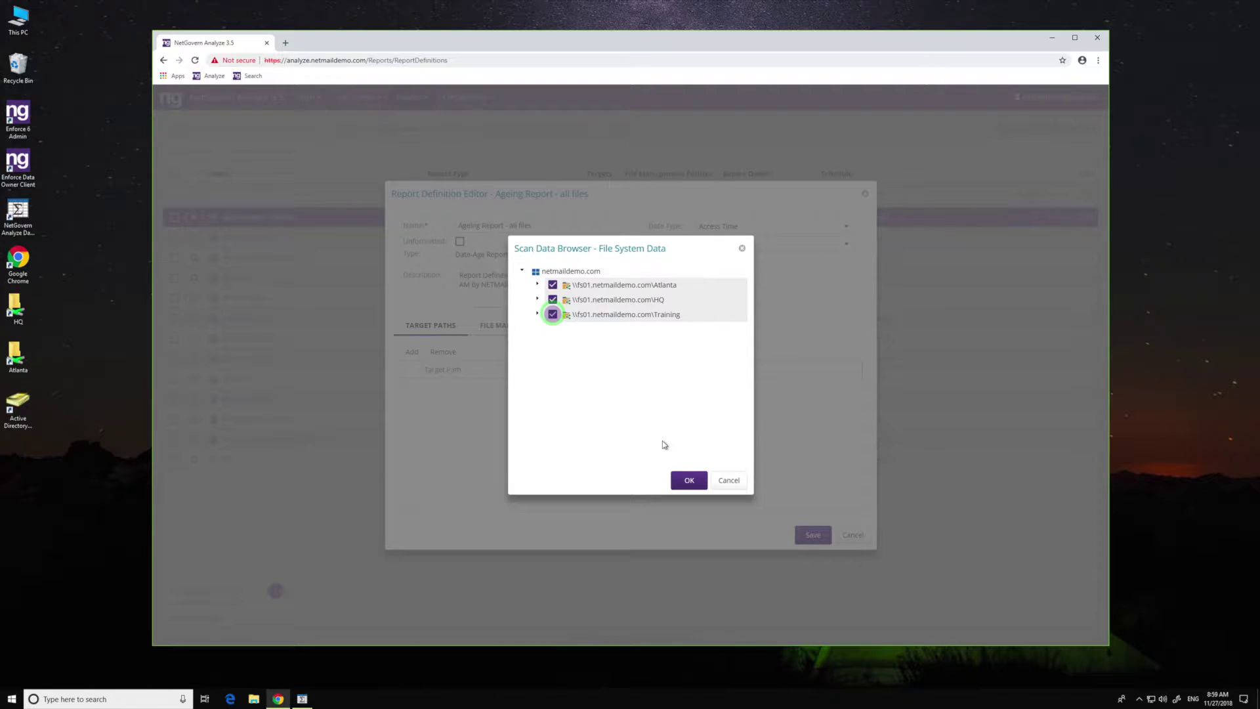
click(689, 480)
click(814, 535)
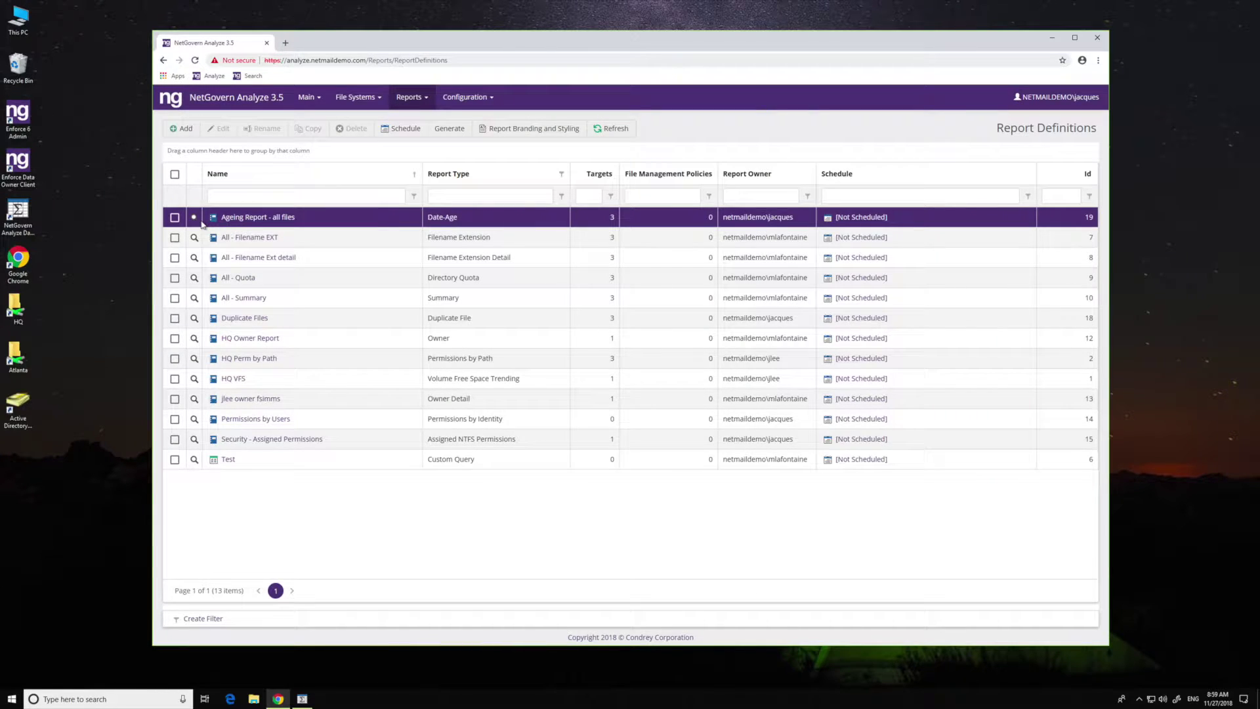
Preview the "Ageing Report - all files" report, examining the Top Ten File Access Years chart and the Report Data table
click(193, 218)
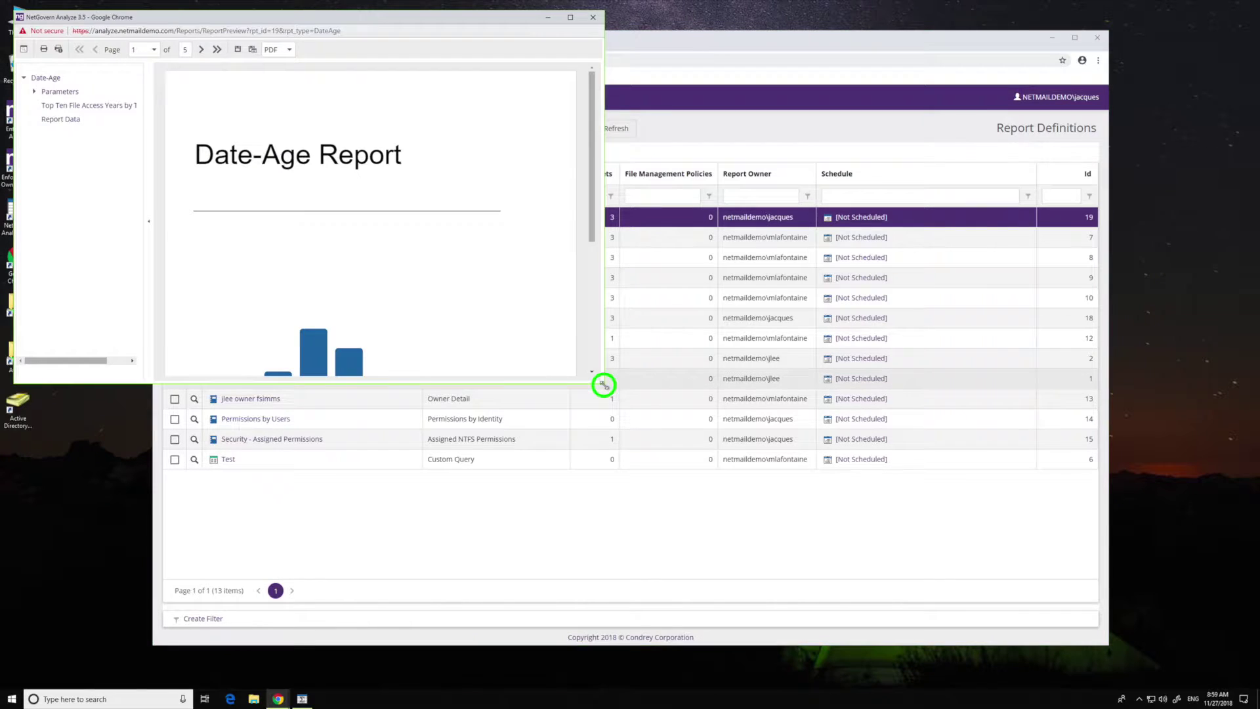
drag(602, 384, 714, 658)
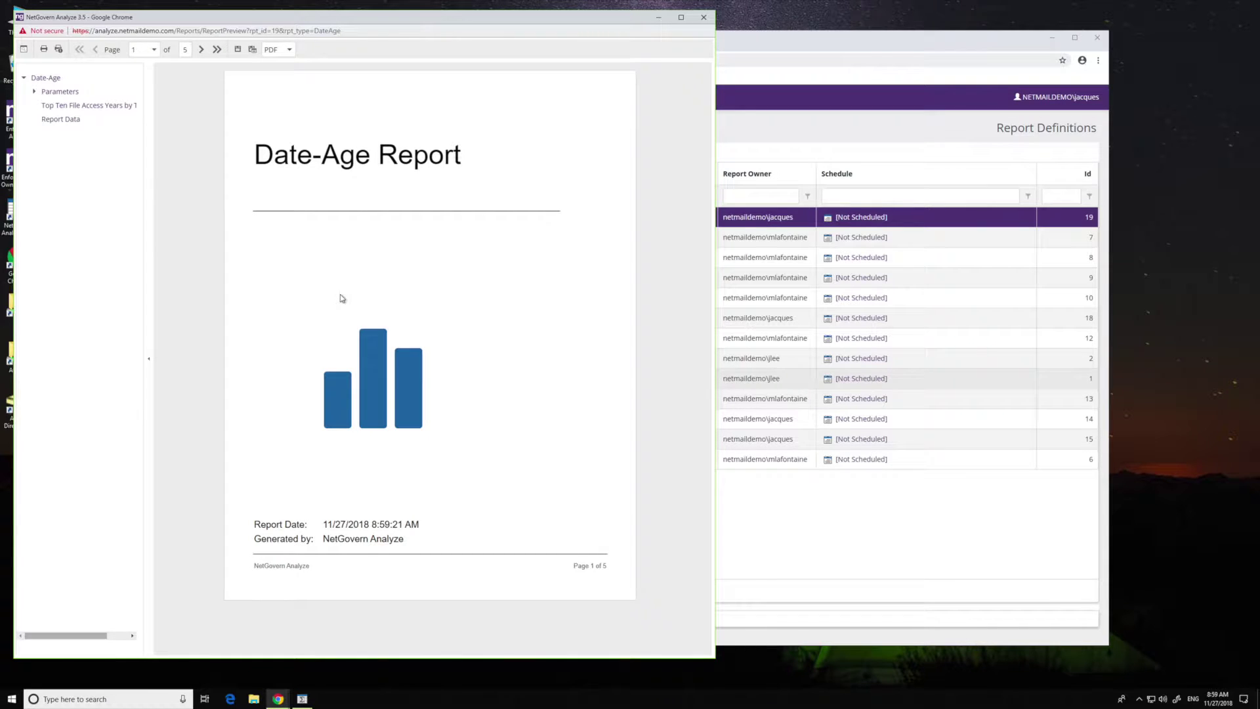
click(99, 109)
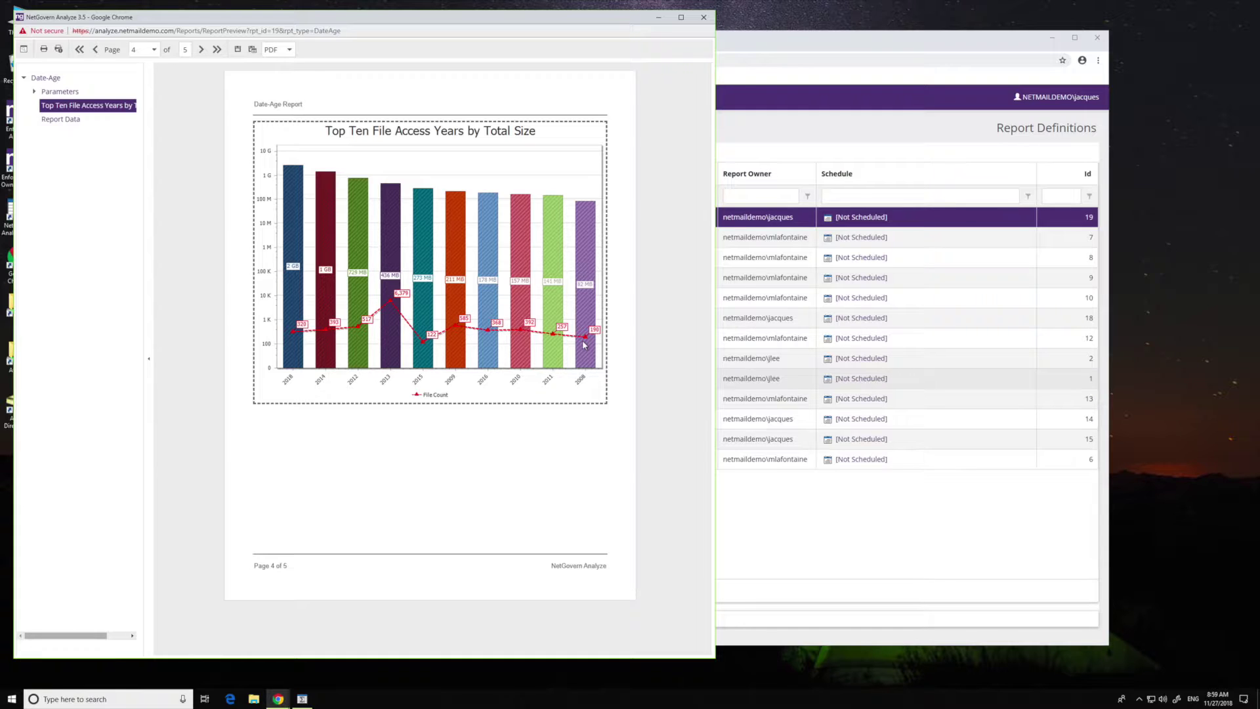
click(66, 121)
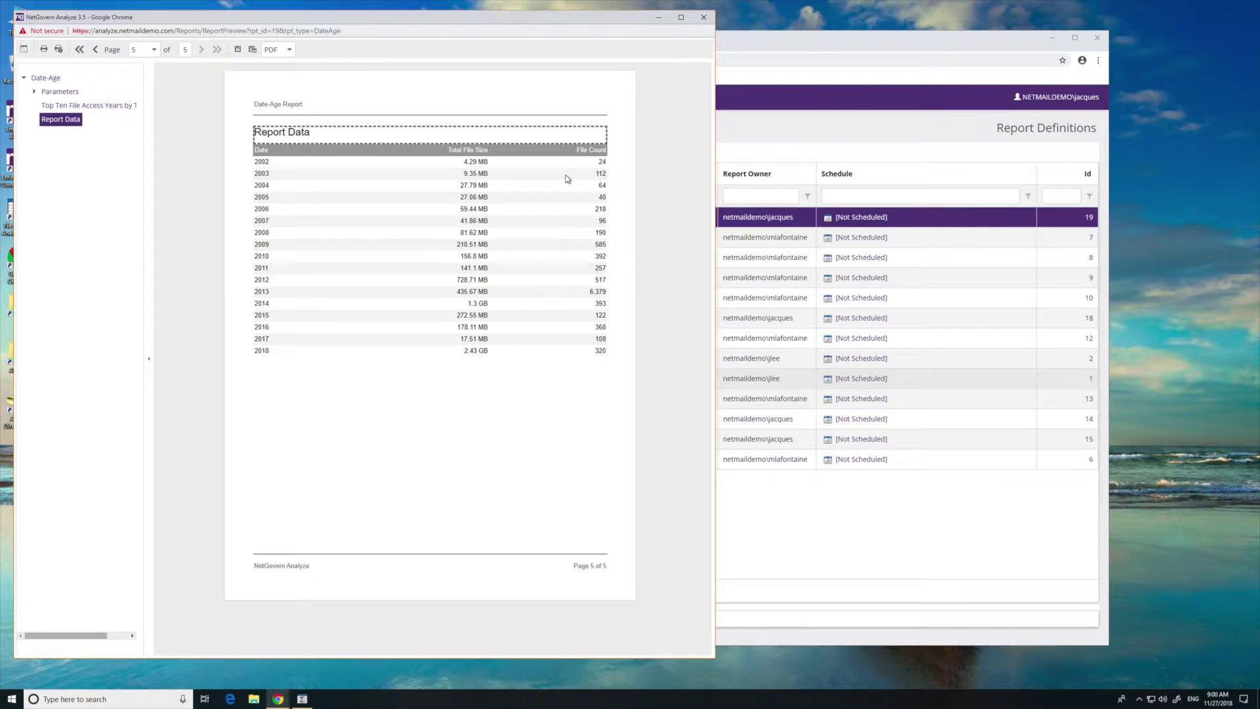
Open the detail report for files last accessed in 2003 and view its available export formats
click(261, 177)
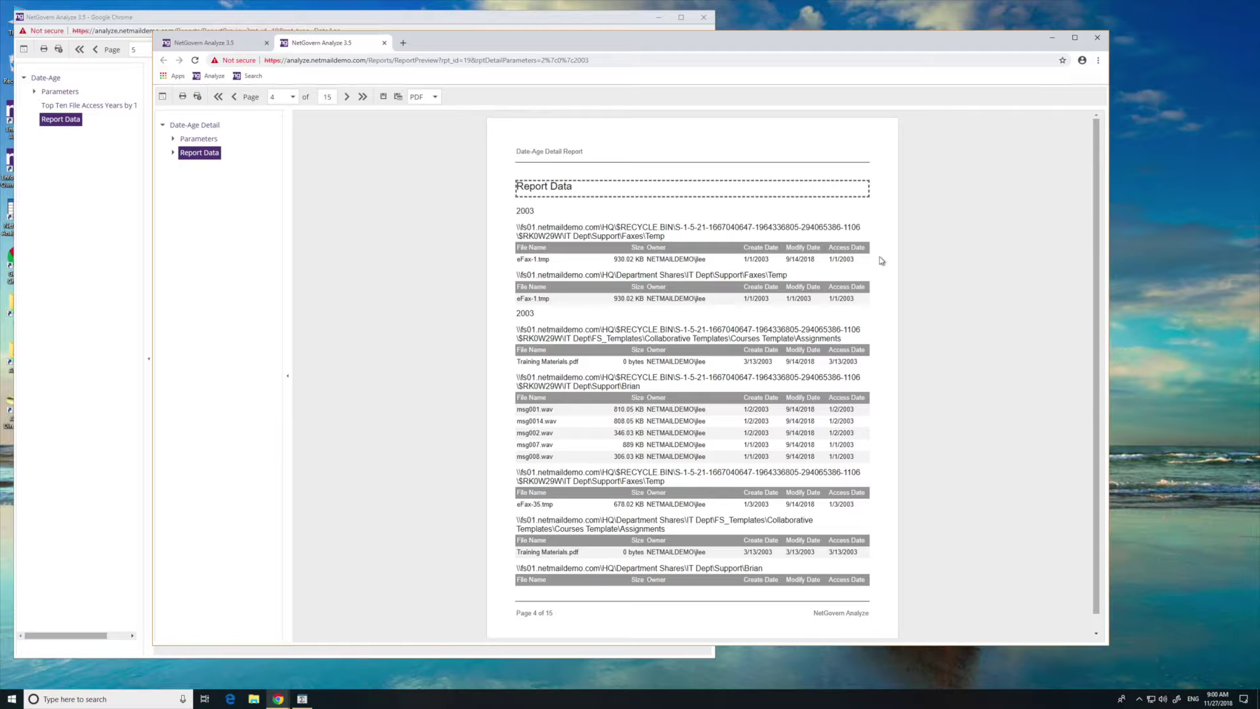
click(435, 97)
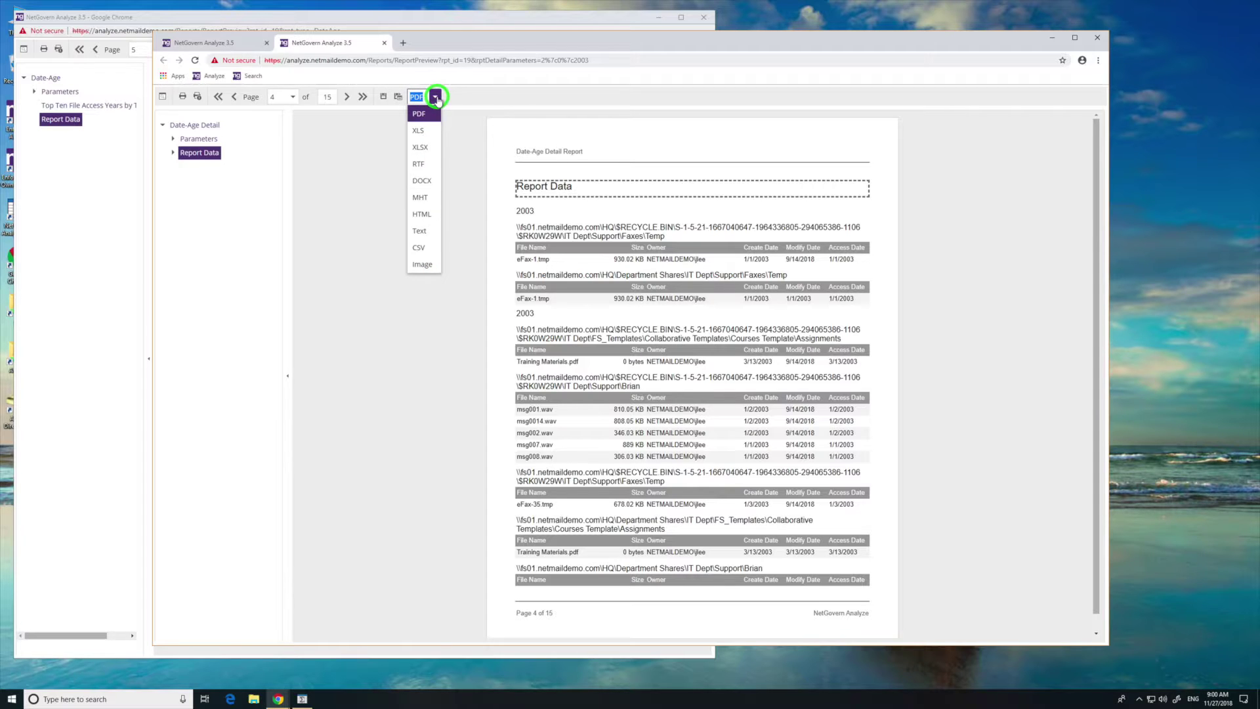
click(919, 213)
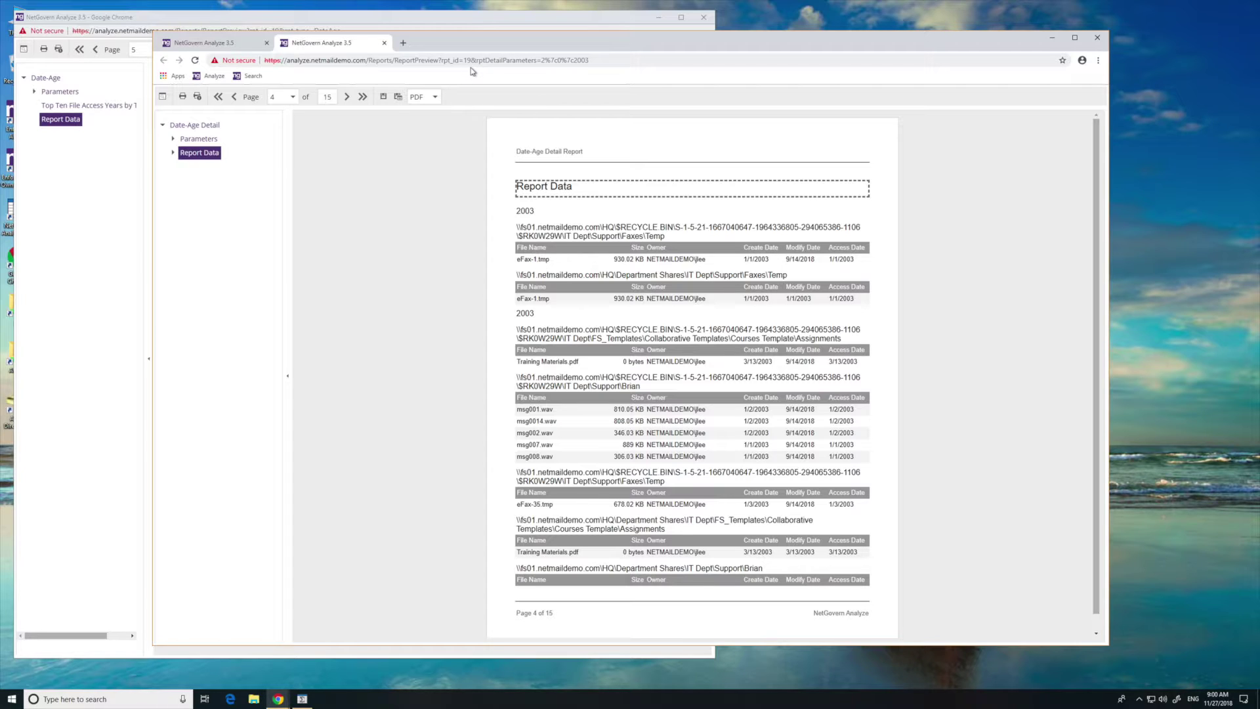
Close the 2003 detail report and the Date-Age report preview
click(384, 43)
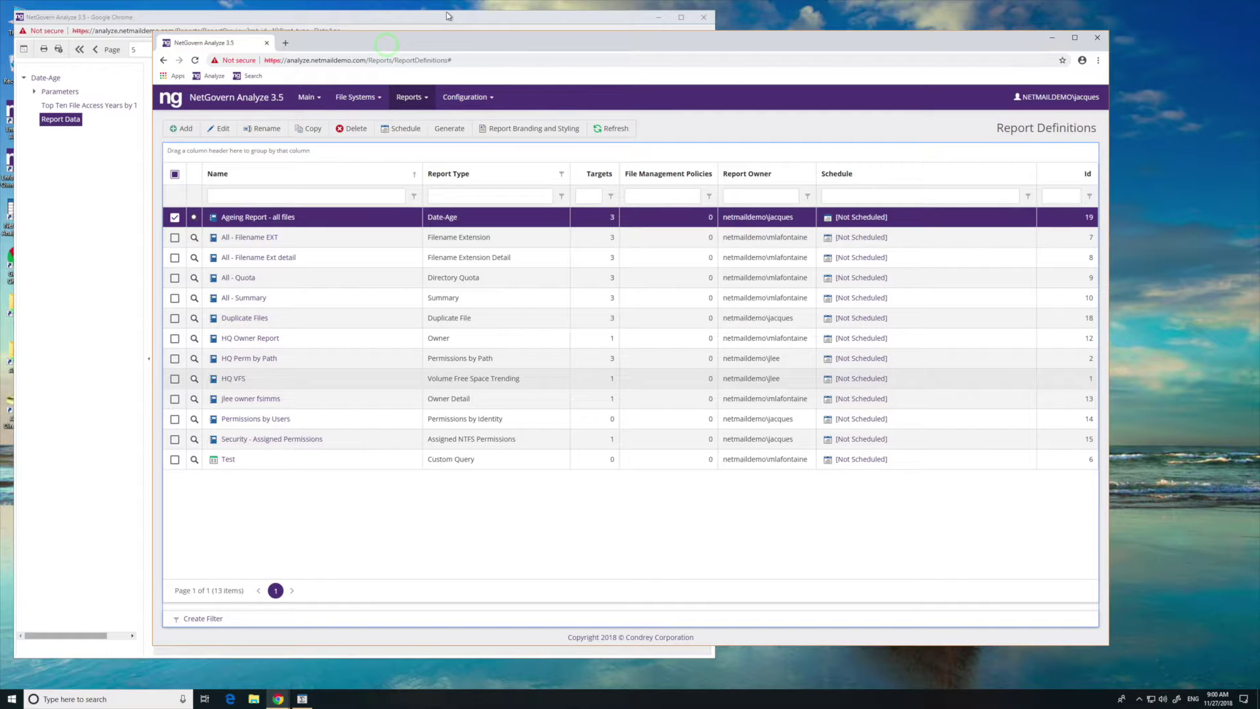
click(447, 14)
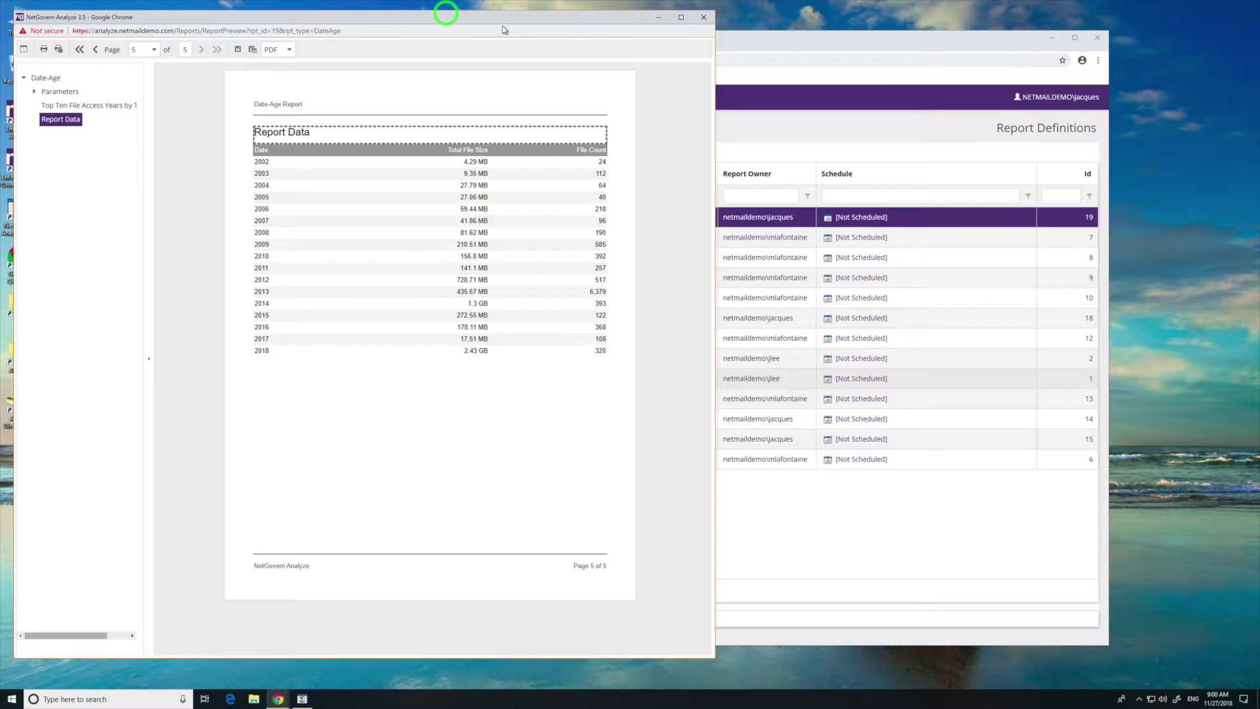
click(704, 19)
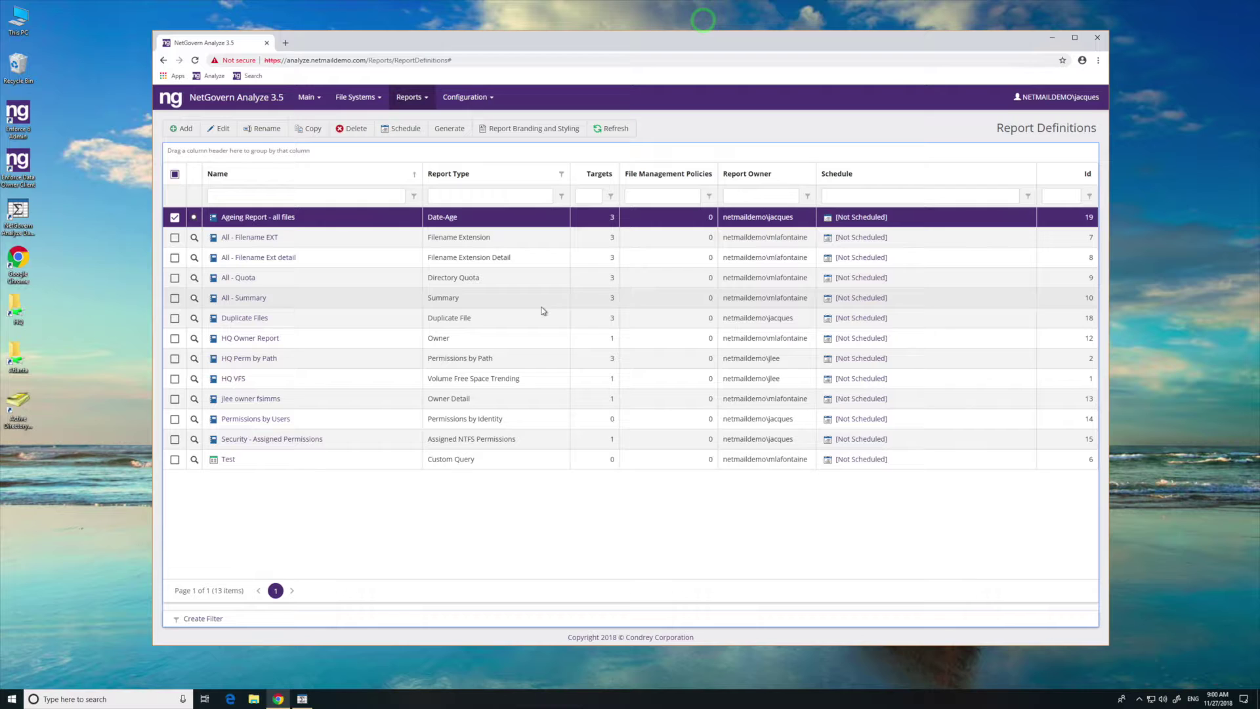
Add a relative date filter to "Ageing Report - all files" for Access Date before 8 years ago and save the definition
click(280, 218)
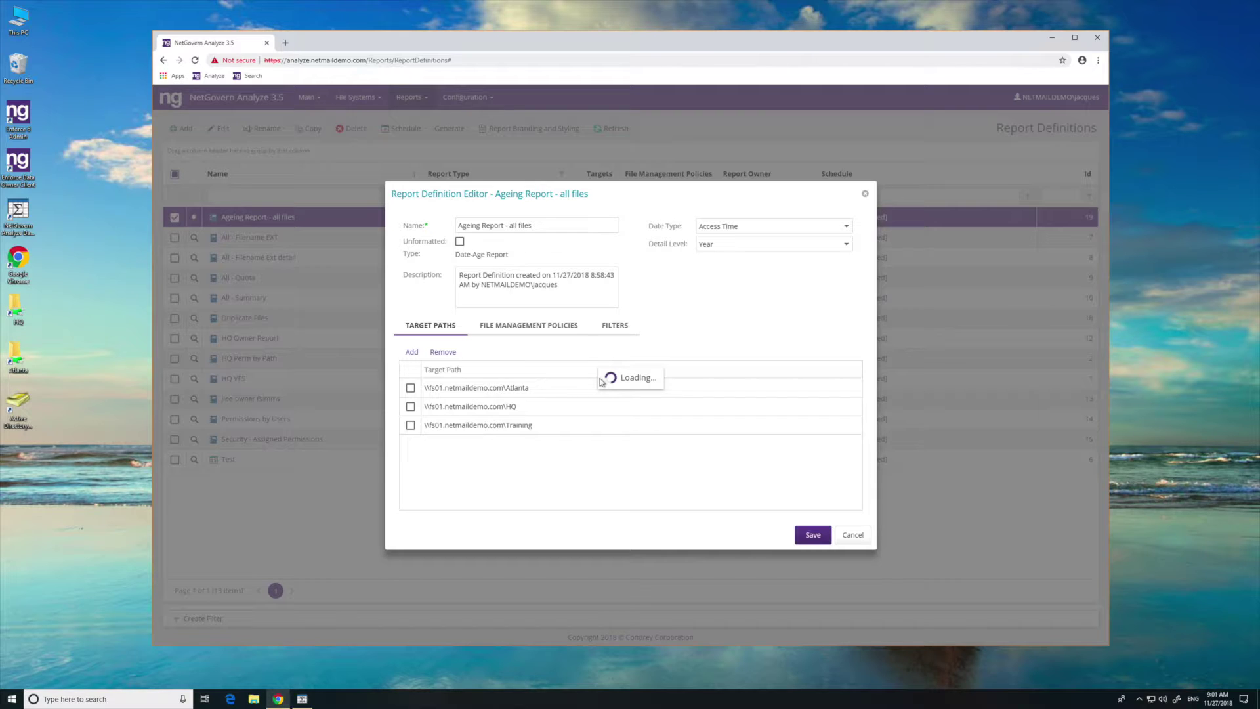
click(616, 325)
click(444, 373)
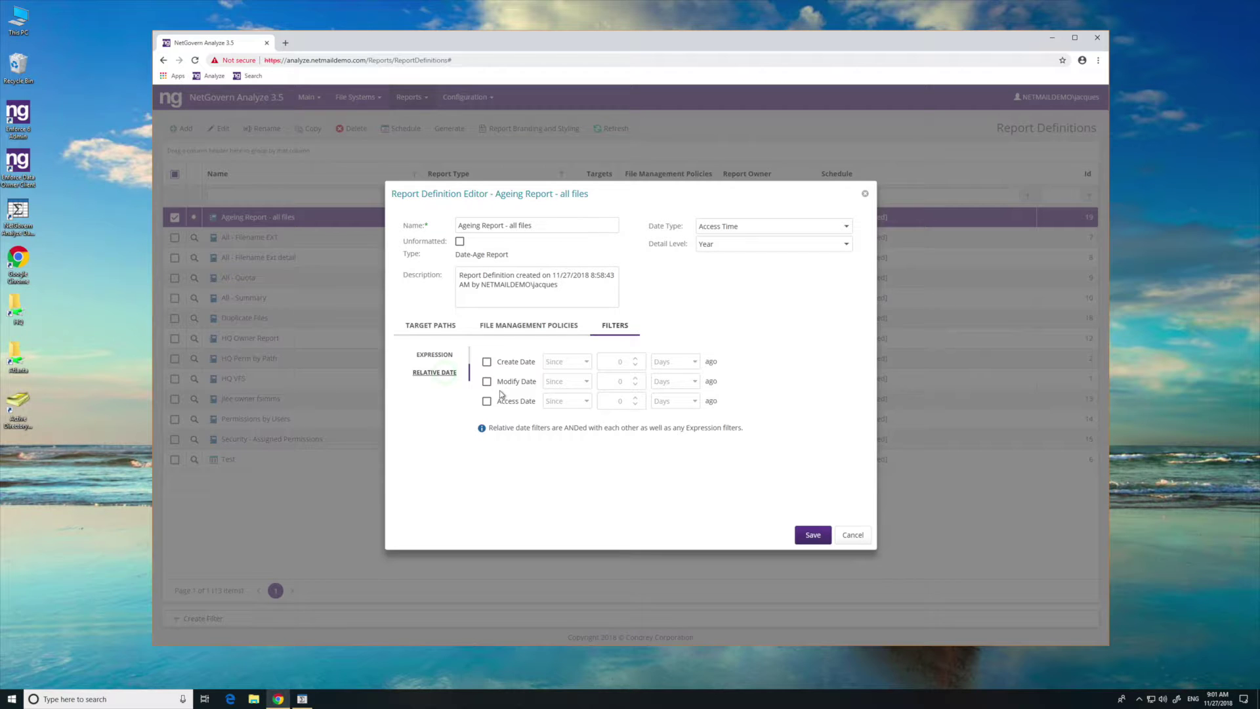
click(621, 402)
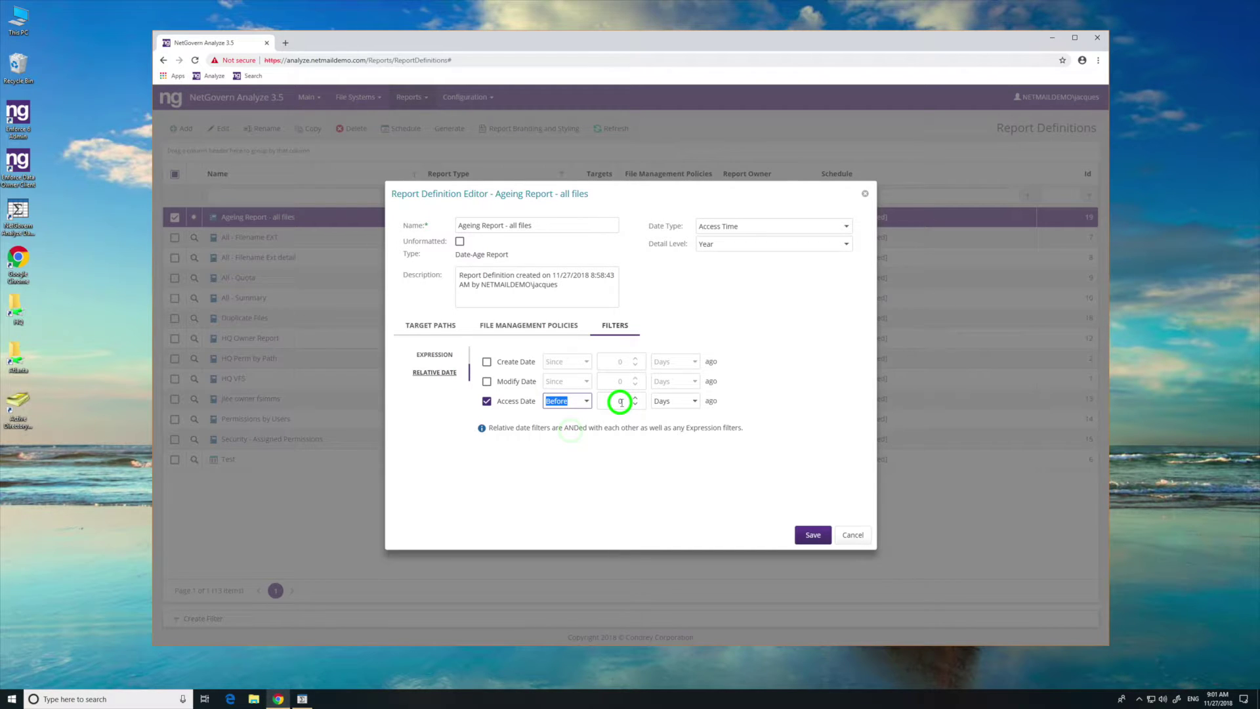
double_click(615, 401)
text(8)
click(693, 401)
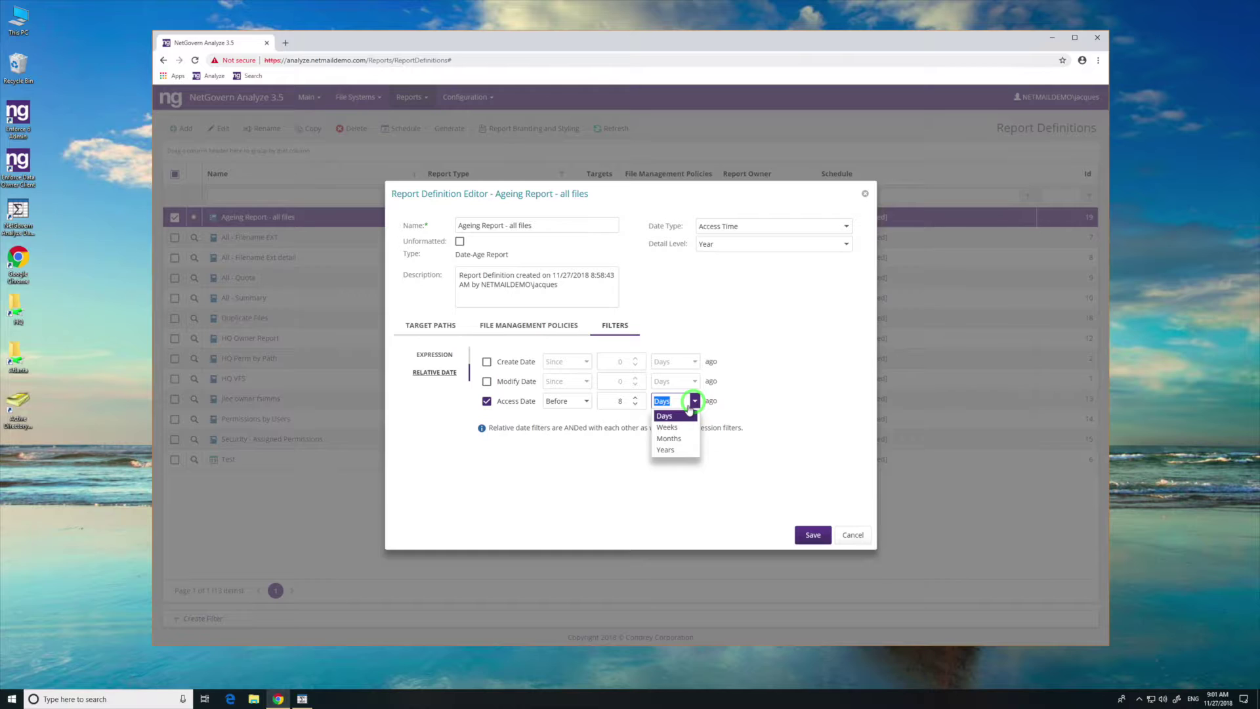
click(665, 451)
click(665, 452)
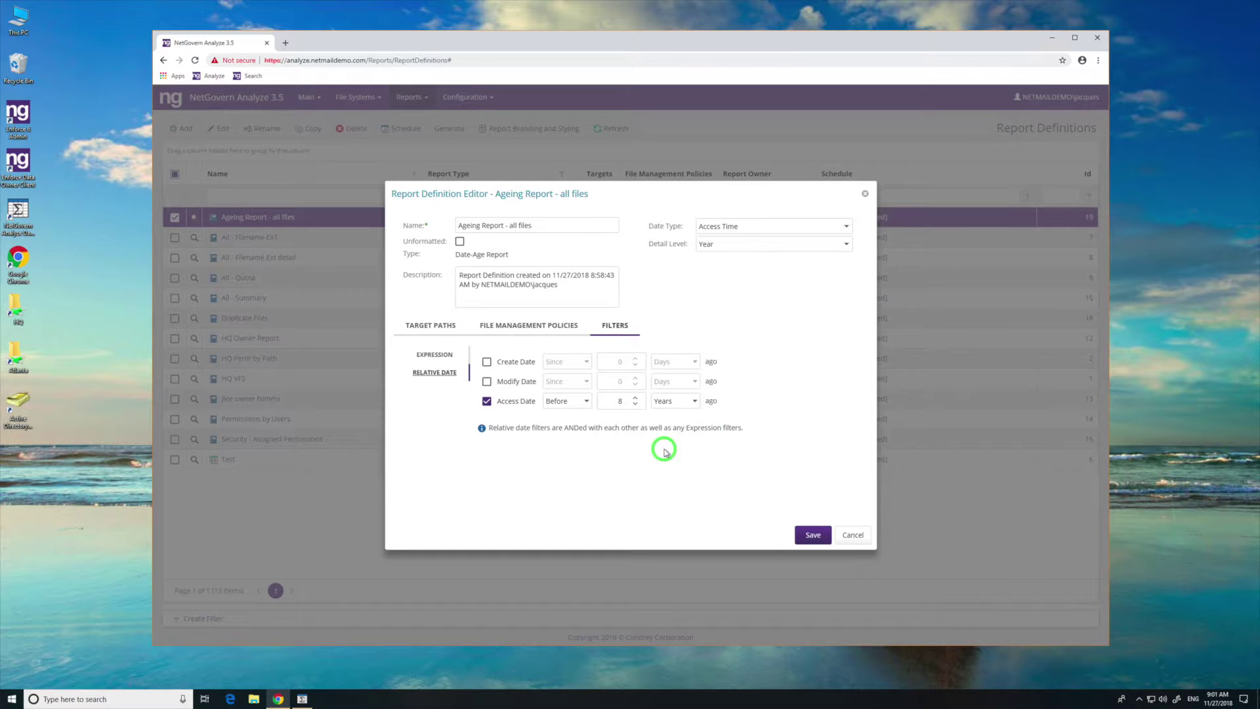
click(810, 537)
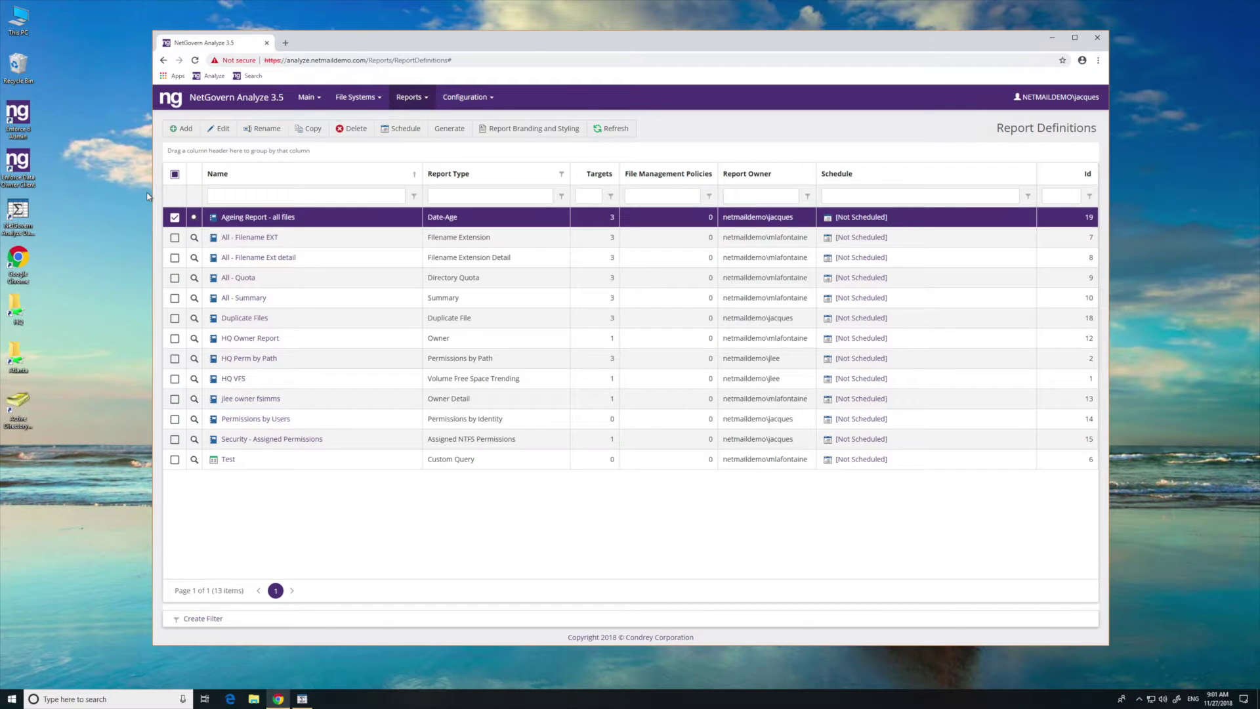
Preview the filtered ageing report in an enlarged window, examining its top access years chart and report data
click(194, 217)
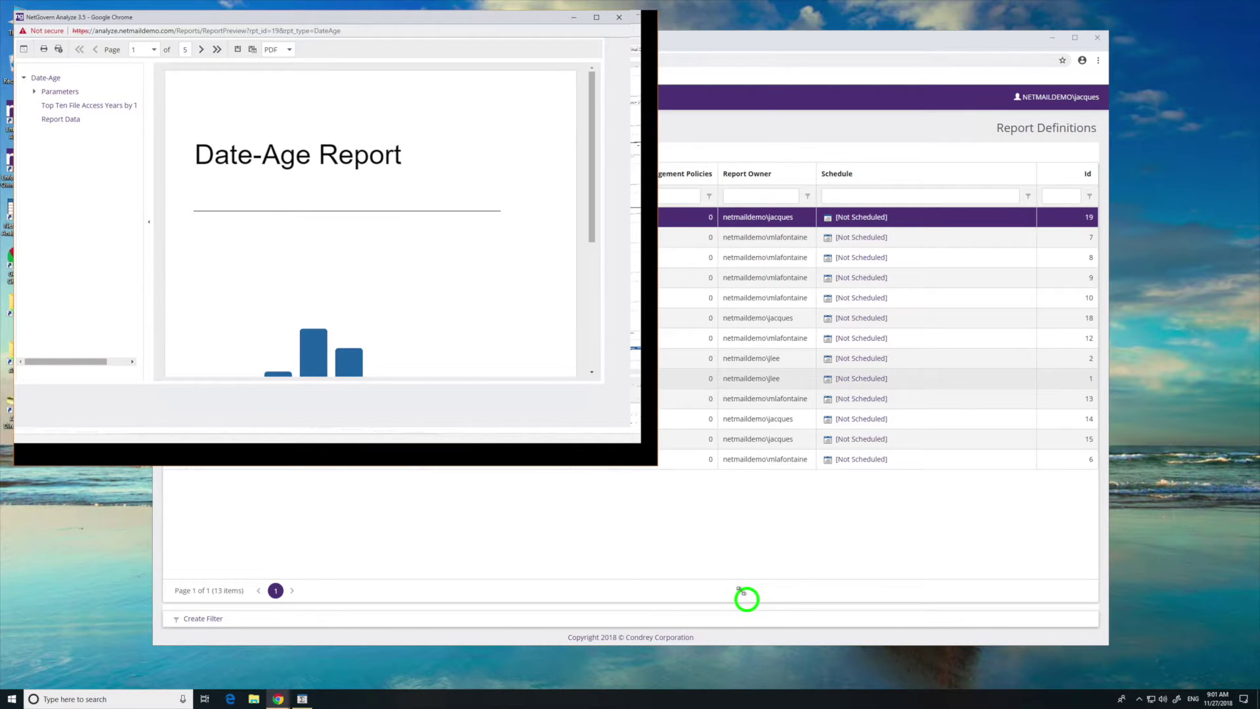
drag(739, 591, 763, 619)
click(95, 110)
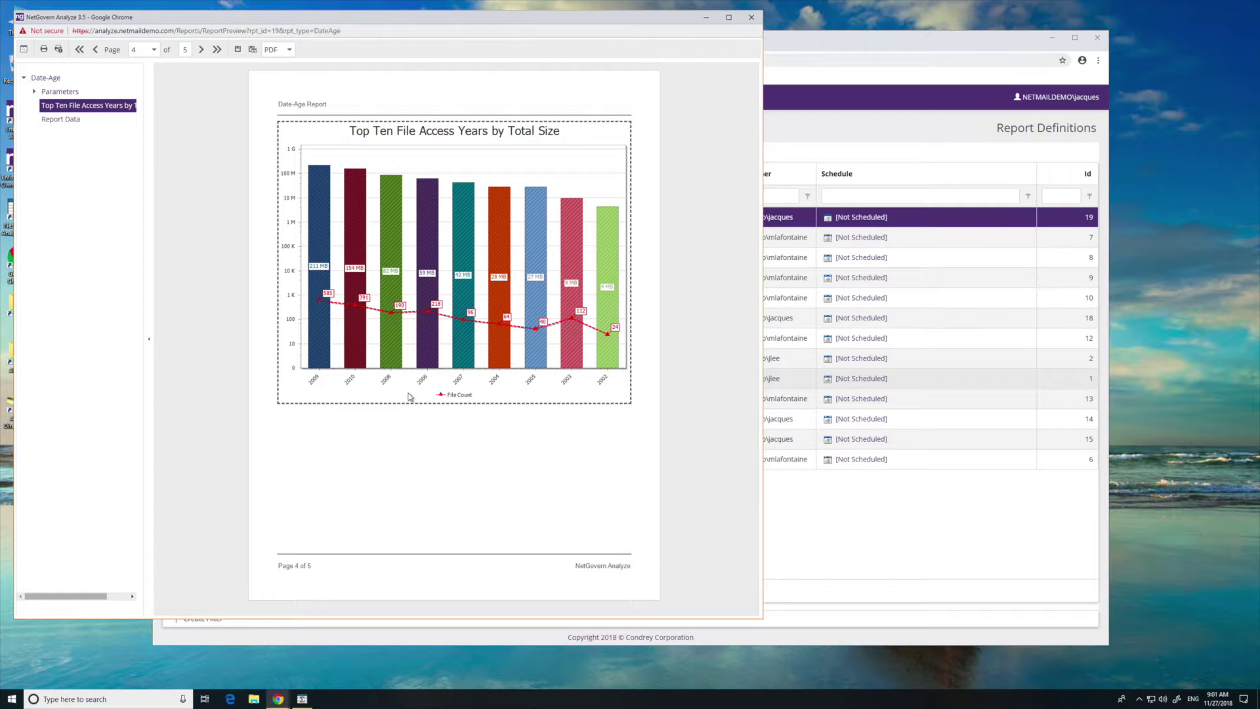
click(63, 119)
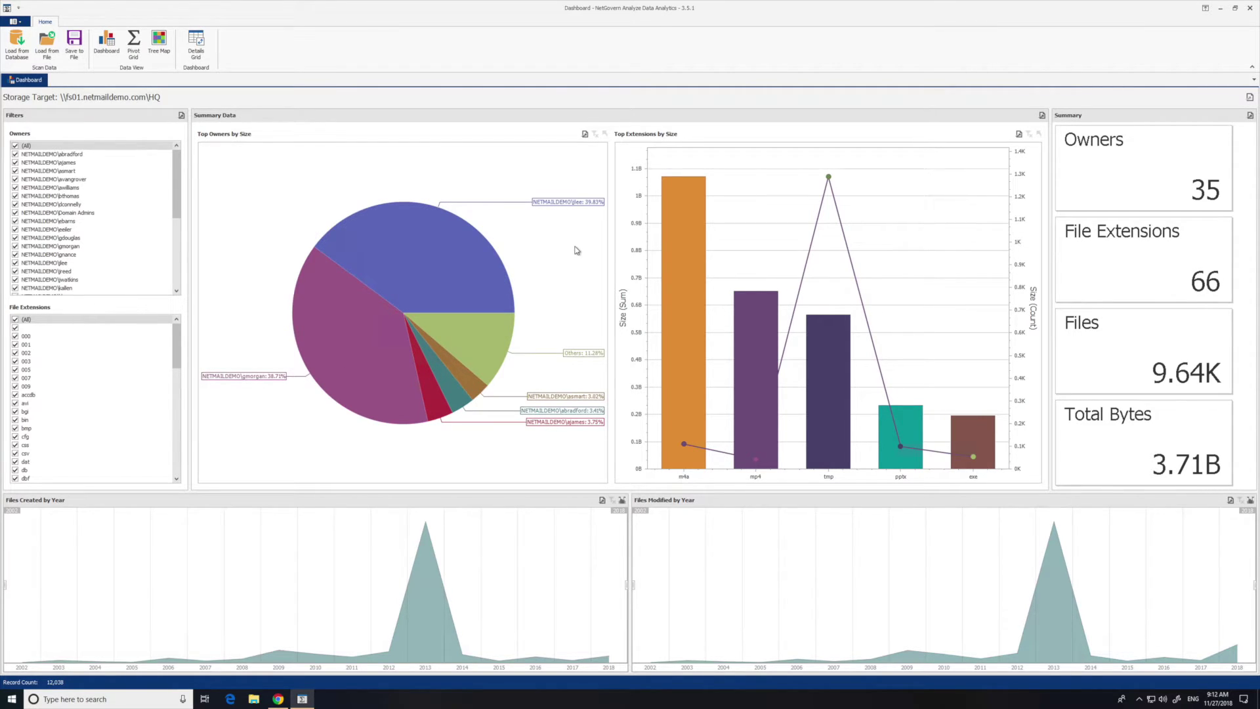
In the NetGovern Analyze Data Analytics dashboard, filter by the second-largest owner in Top Owners by Size, and clear that filter
click(350, 348)
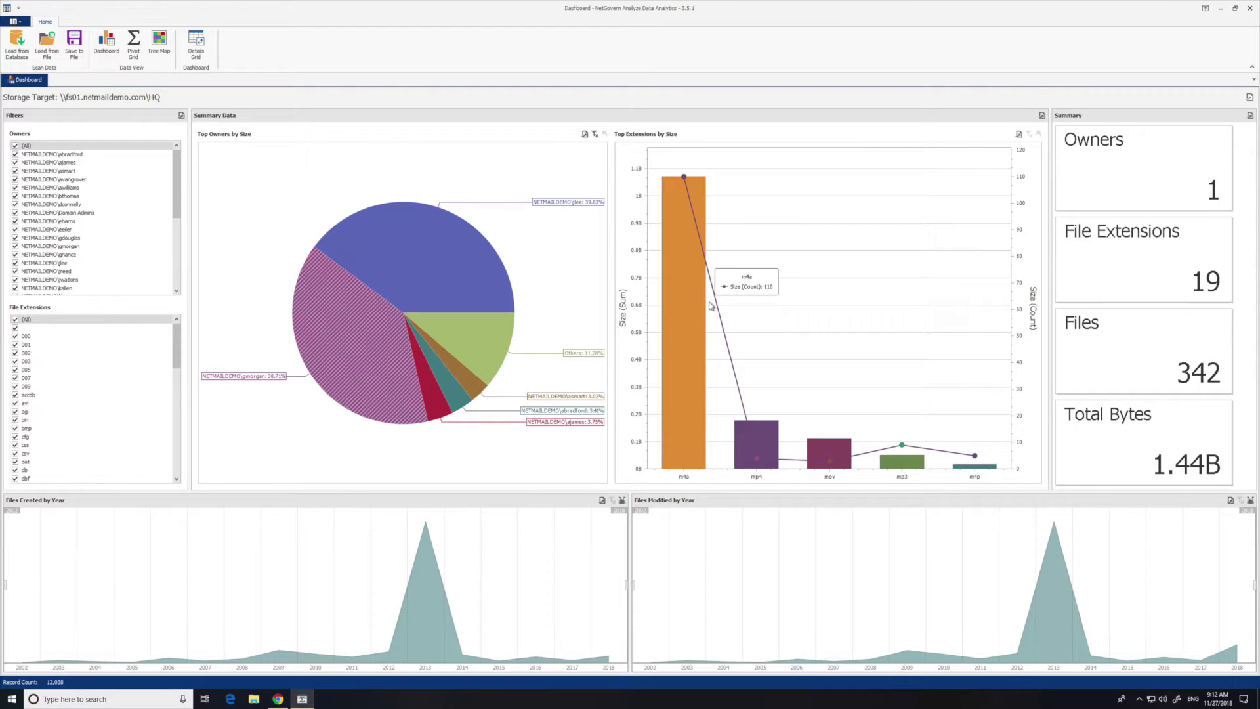
click(596, 134)
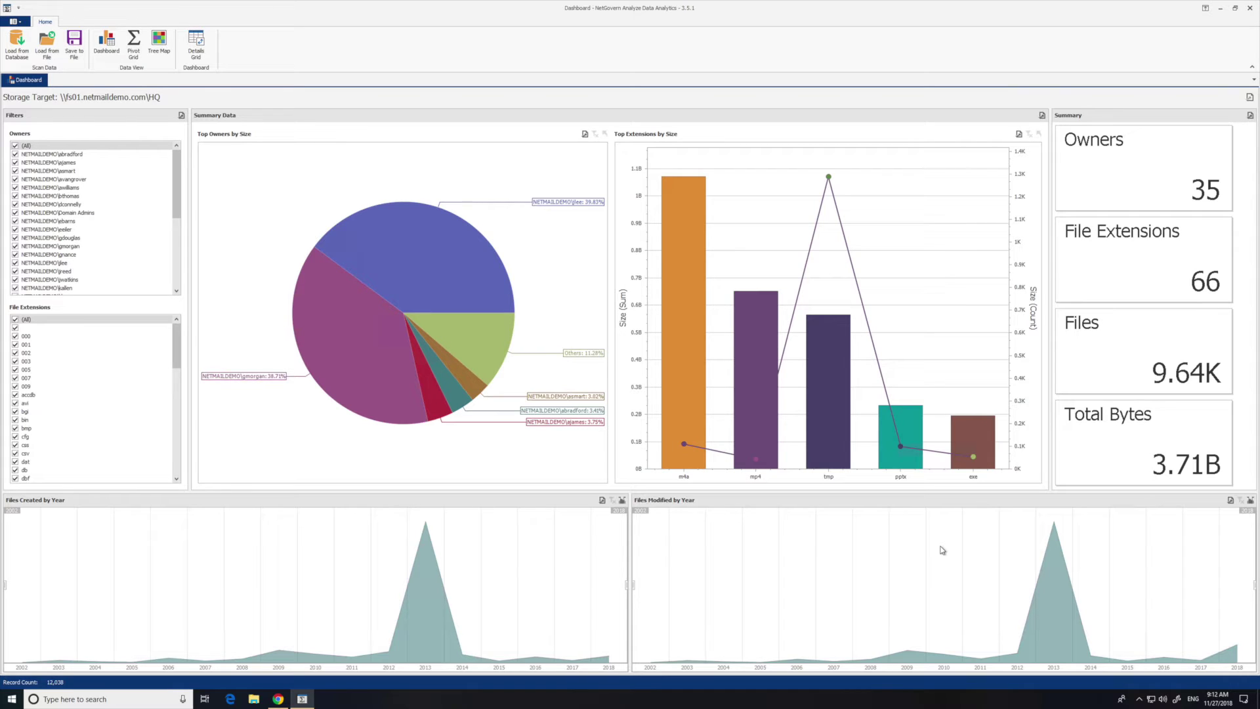
Limit the Files Modified by Year range to end at 2010 and filter the dashboard by the largest owner
click(1254, 584)
drag(1254, 585, 961, 582)
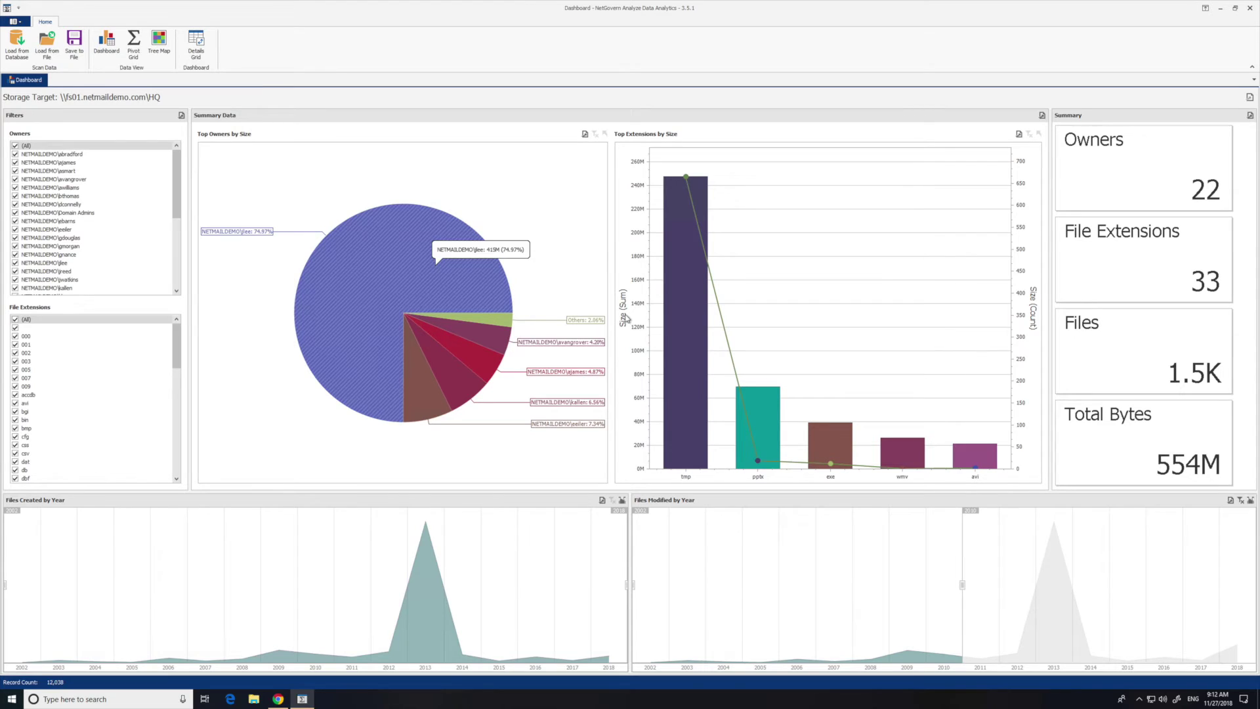
mouse_move(693, 355)
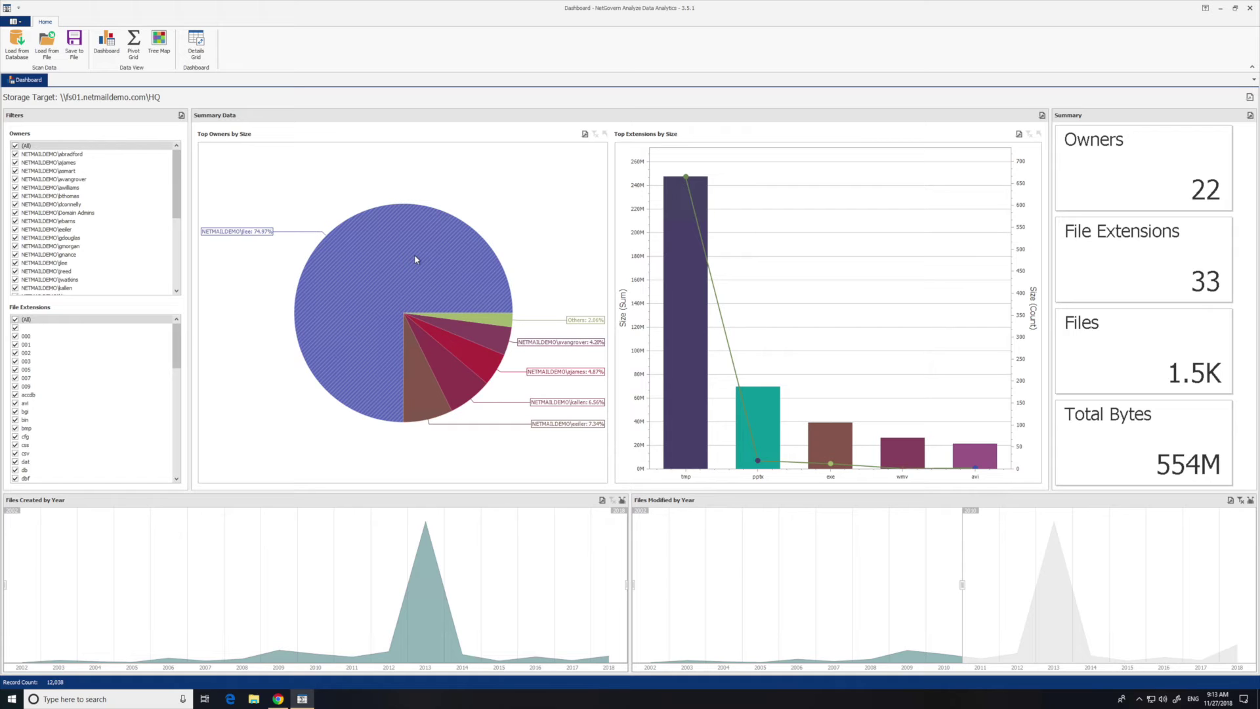
click(451, 267)
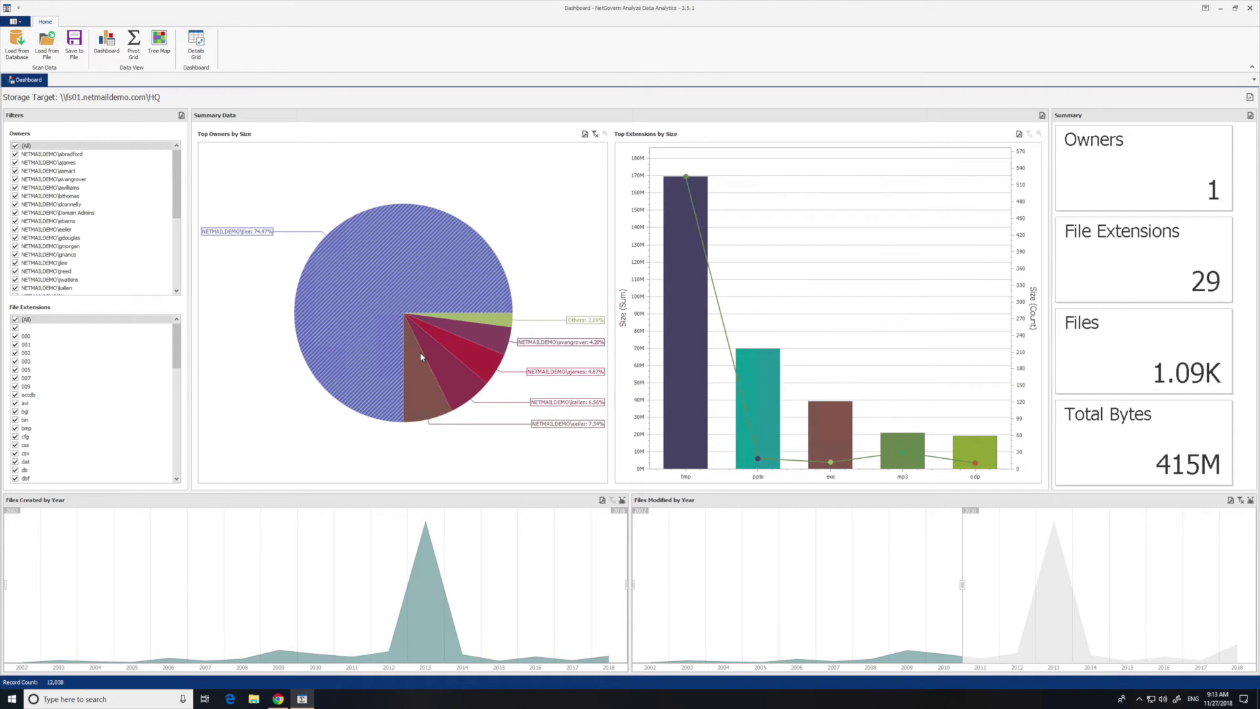
Open the details grid for the odp files in Top Extensions by Size and enlarge its window
click(981, 446)
right_click(980, 445)
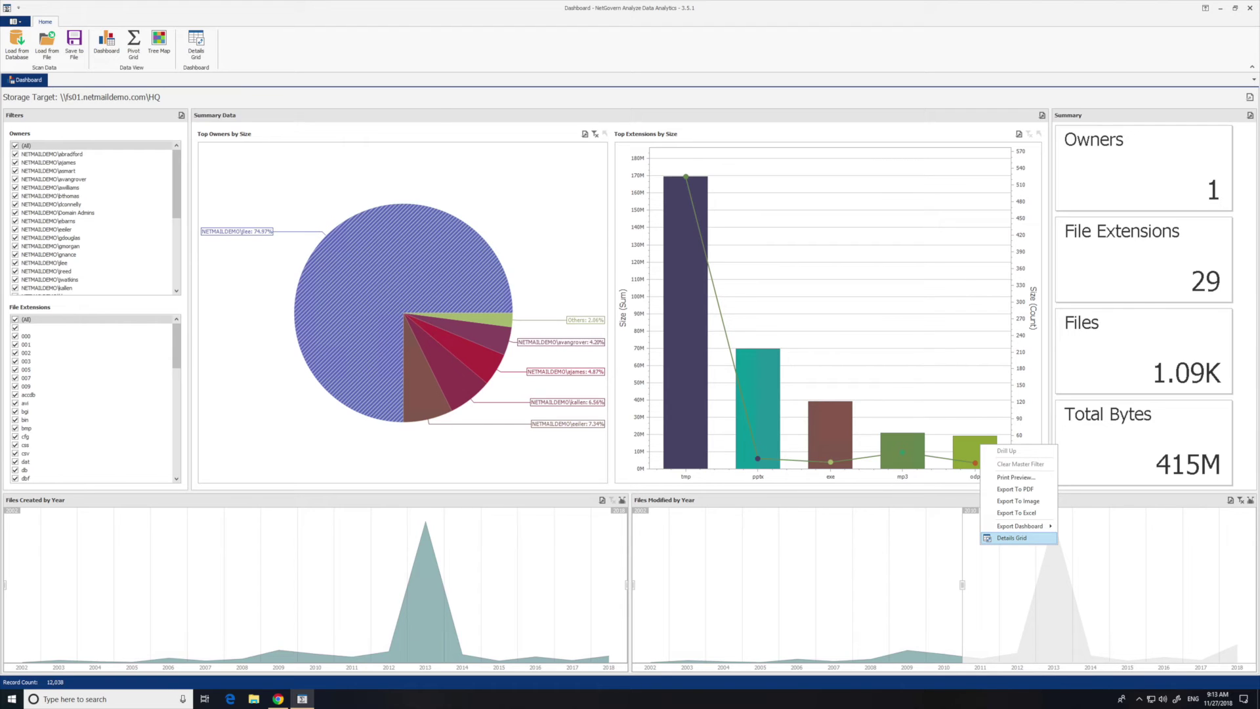
click(1011, 537)
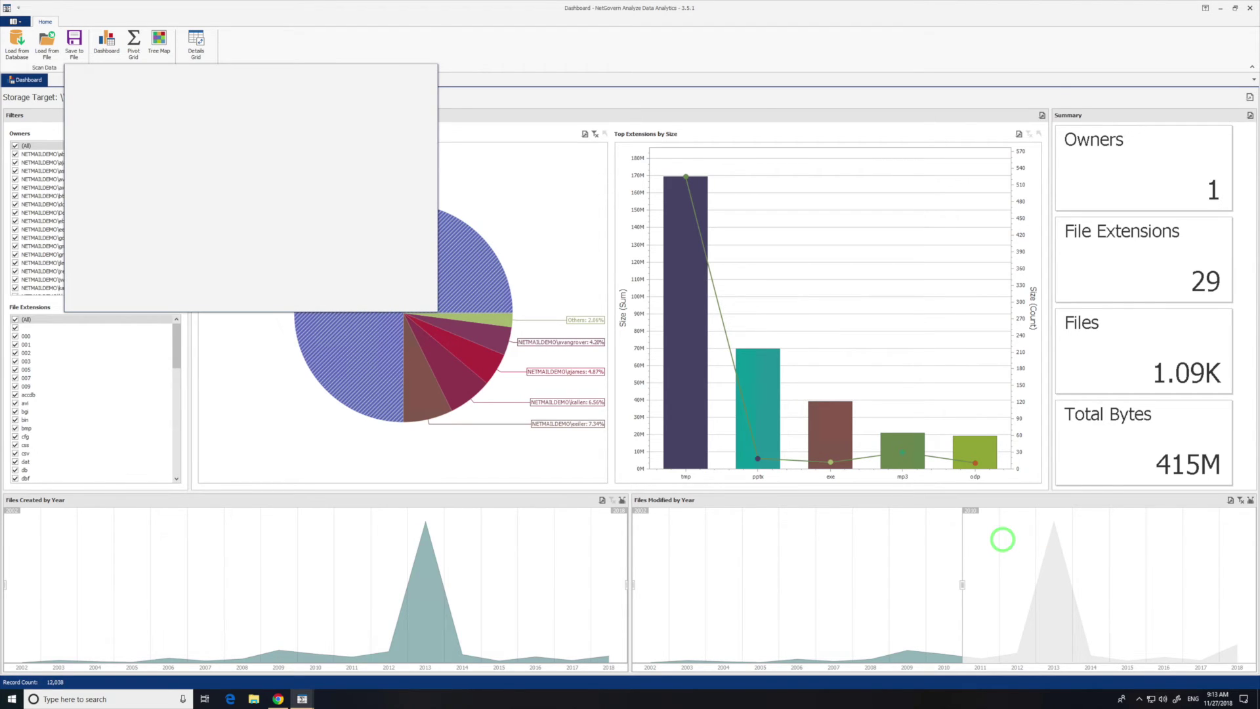
drag(433, 308, 721, 485)
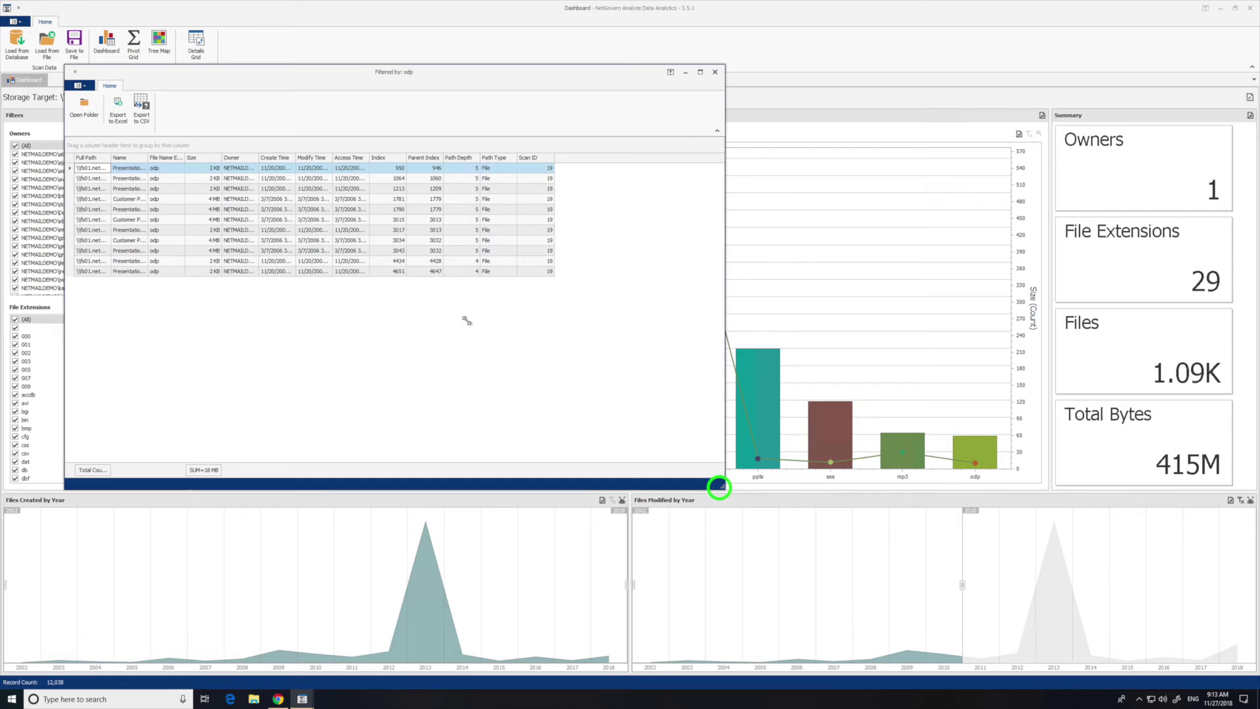
Widen the Name and Full Path columns of the odp details grid to fit the complete file names and paths
click(259, 168)
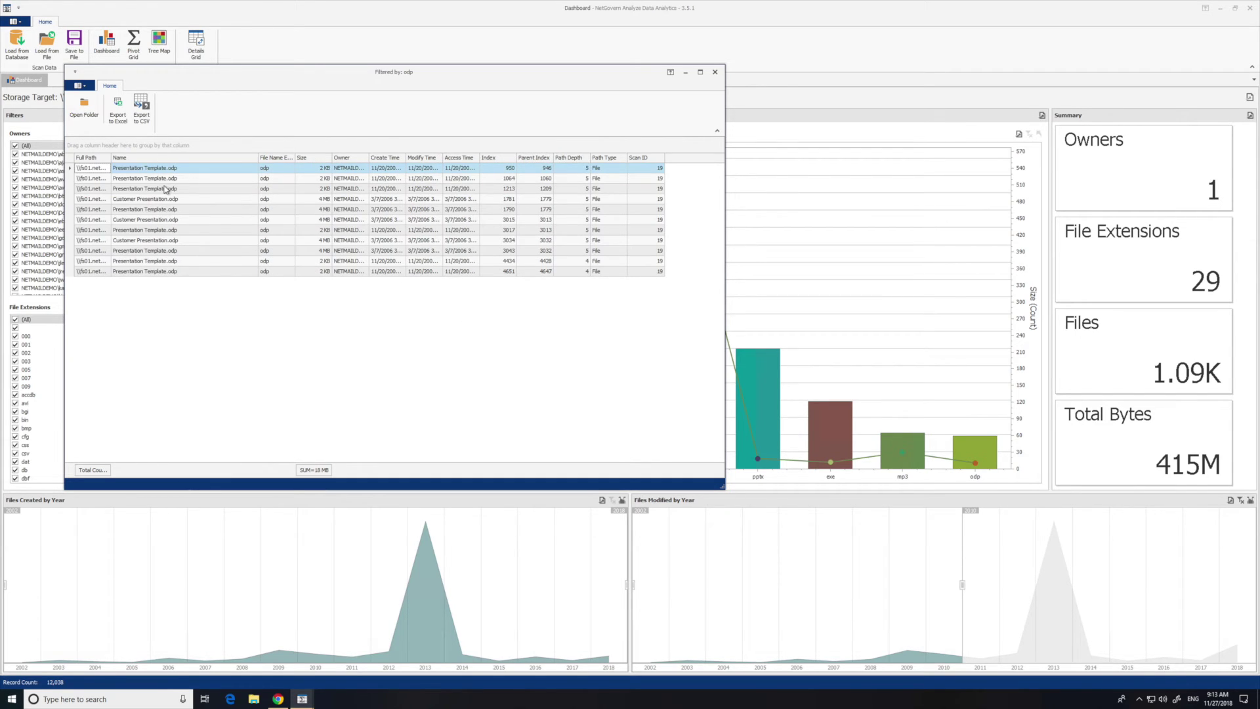
click(112, 157)
drag(112, 158, 287, 168)
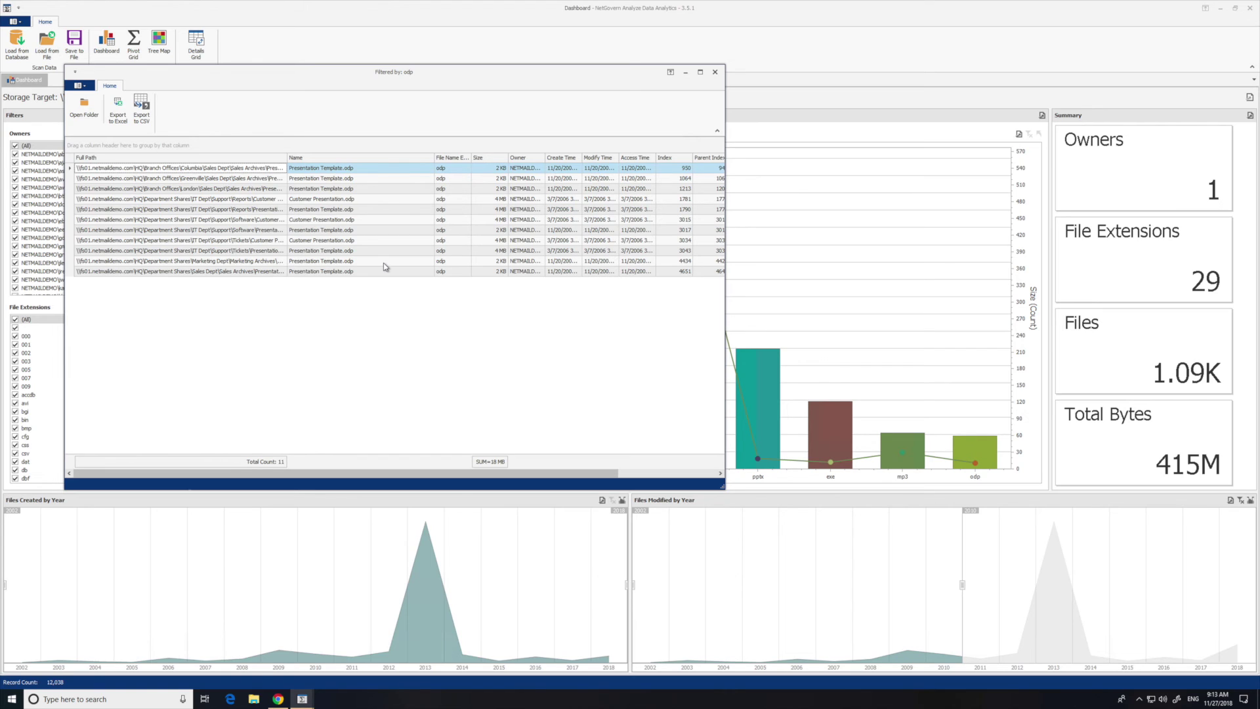
drag(285, 158, 328, 158)
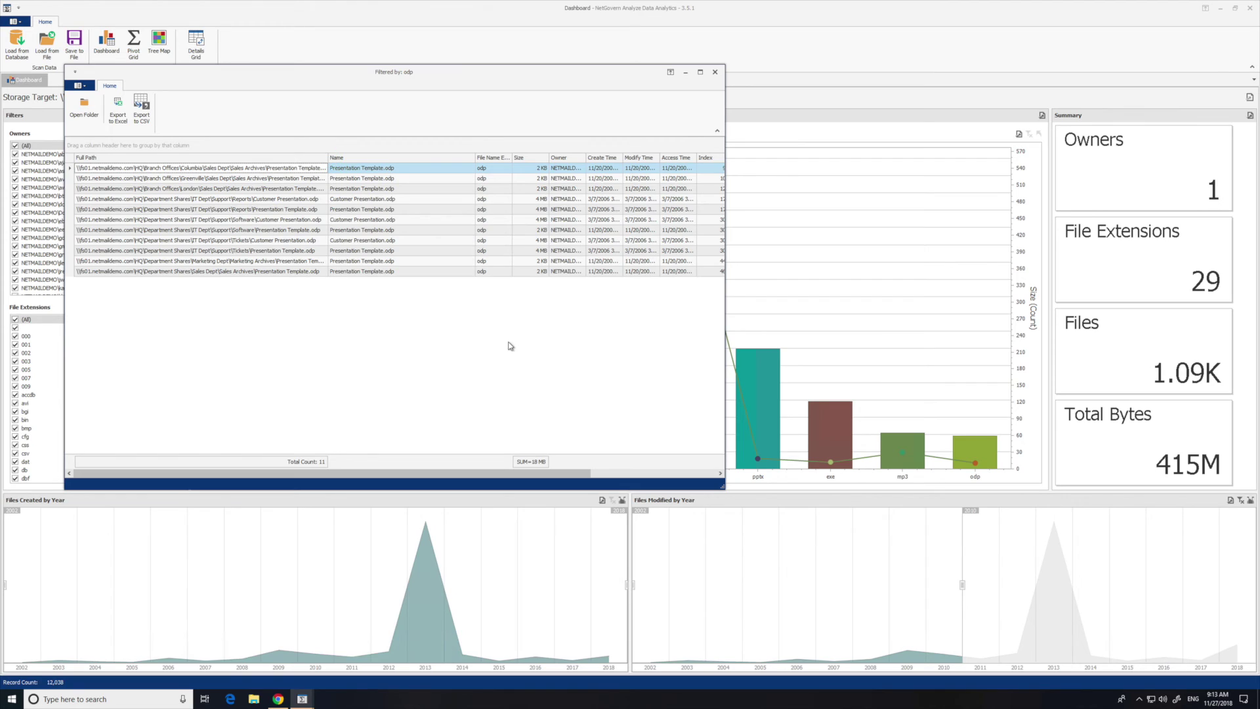